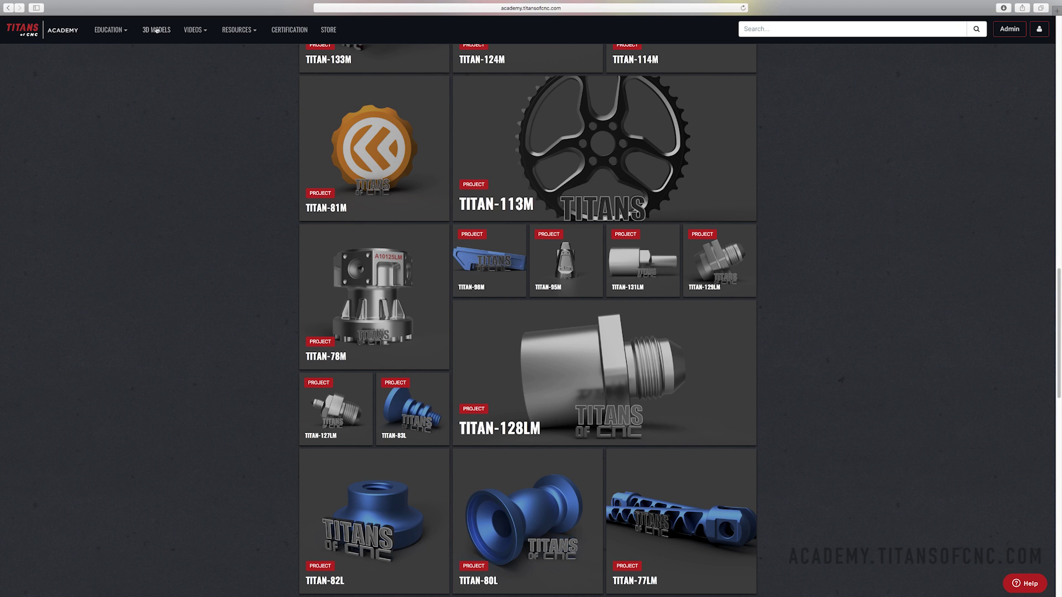
Go to the Education menu's Mill - Building Blocks course and open the Titan Building Blocks Tool Library series.
left_click(114, 32)
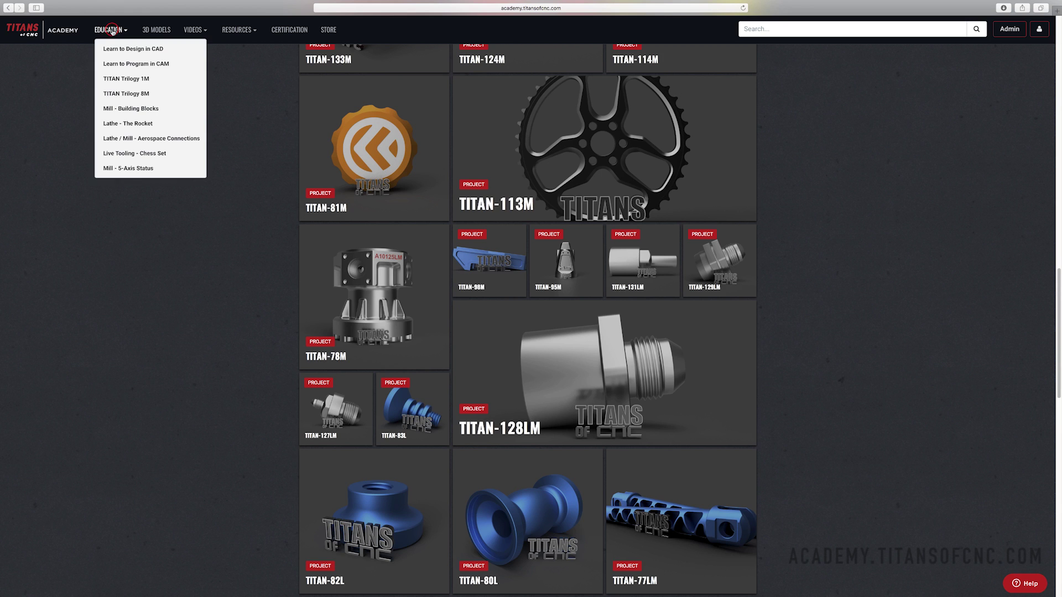
left_click(120, 113)
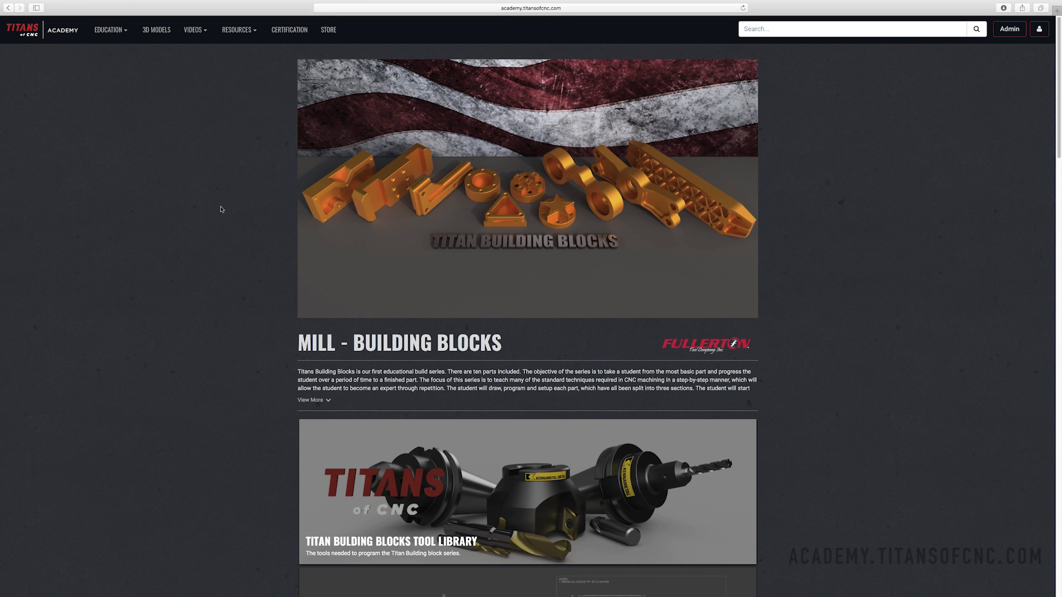
scroll(180, 328, "down", 2)
scroll(179, 327, "down", 1)
scroll(179, 327, "down", 3)
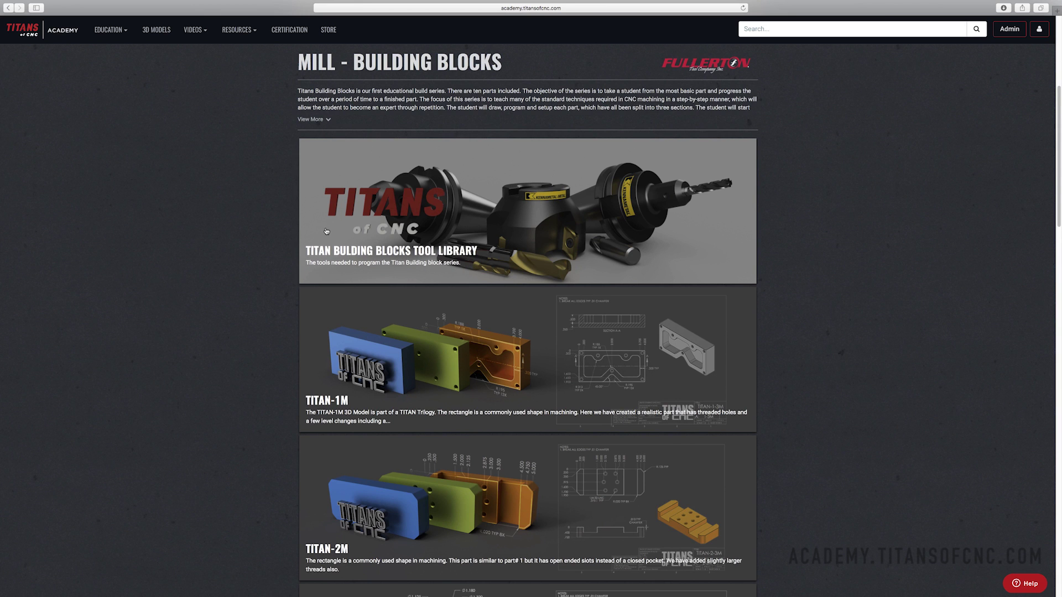
left_click(326, 230)
scroll(189, 228, "down", 2)
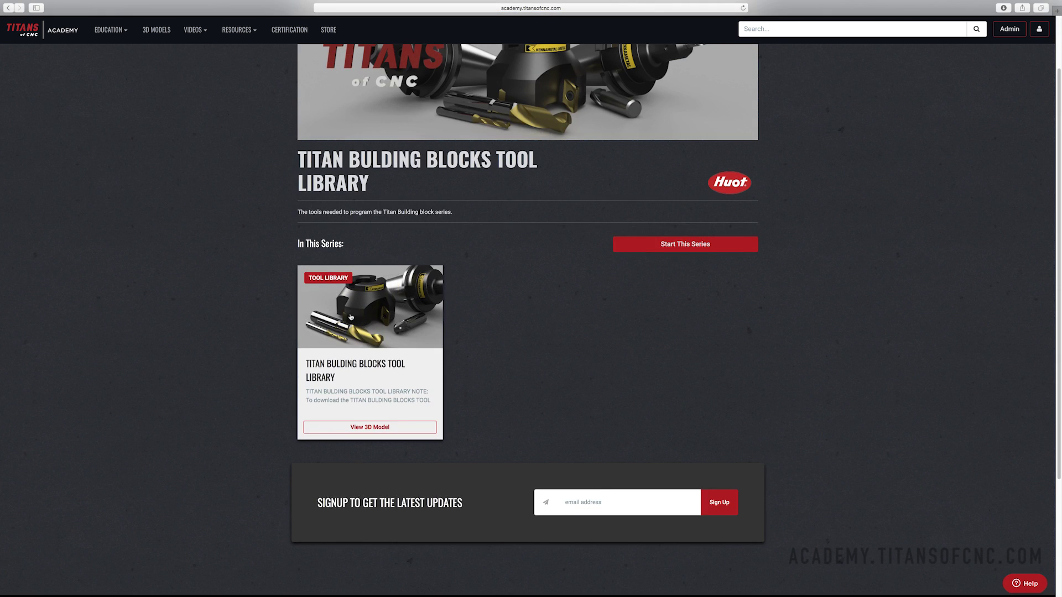
Download the TITAN BUILDING BLOCKS TOOLS.tools file from the lesson's hosted A360 file page.
left_click(351, 316)
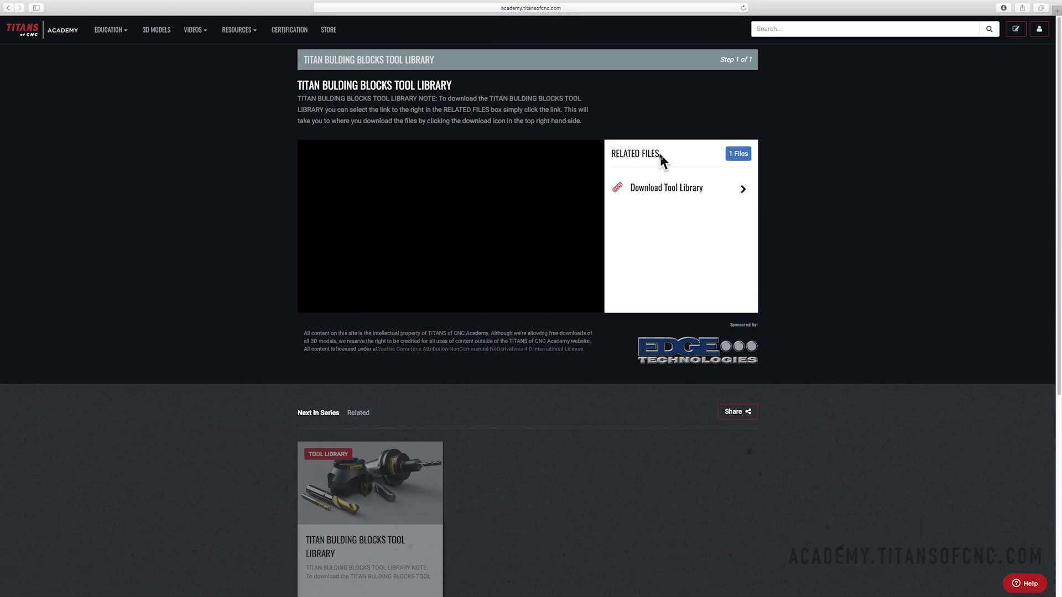
left_click(663, 188)
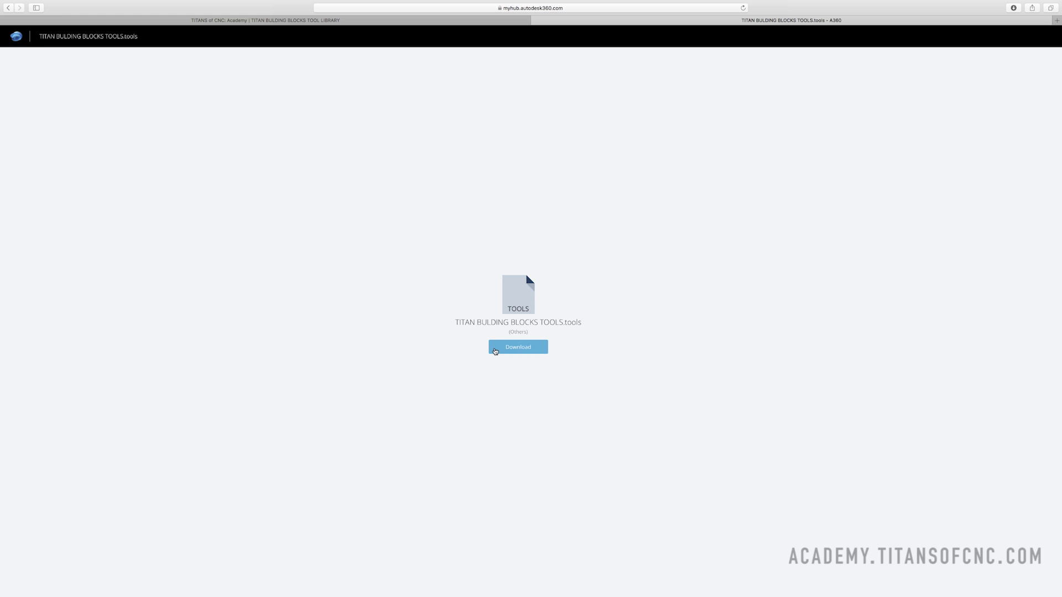
left_click(501, 350)
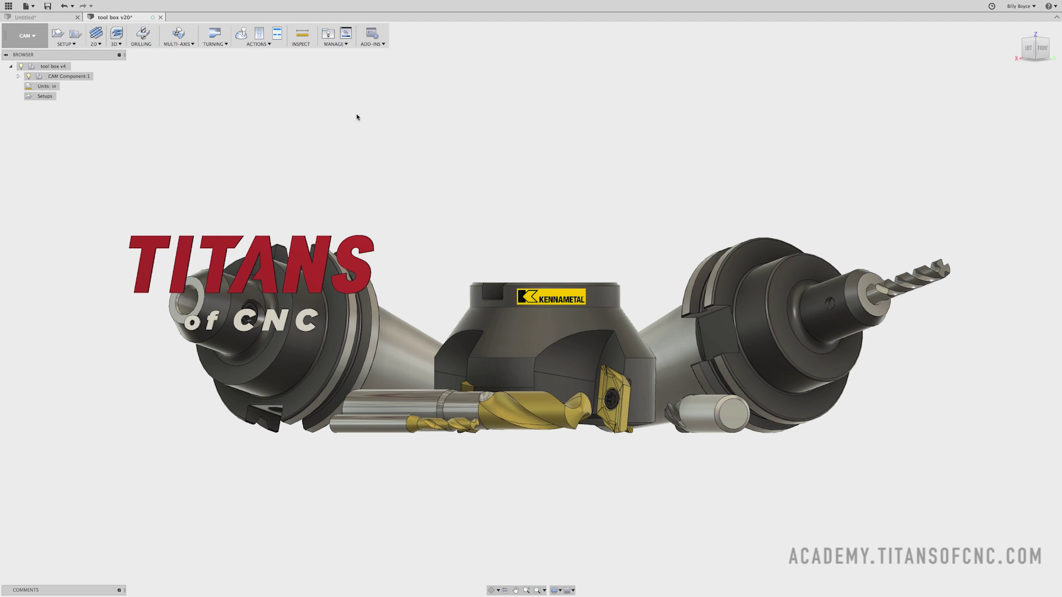
Open the CAM Tool Library from Manage, check the Local library, then select the Cloud library.
left_click(327, 34)
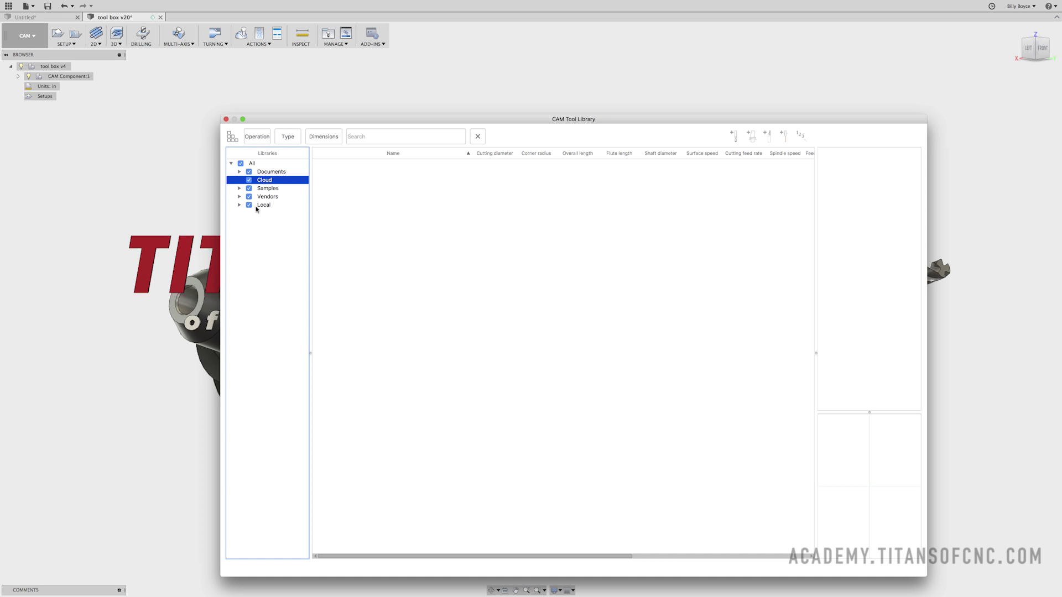
left_click(263, 205)
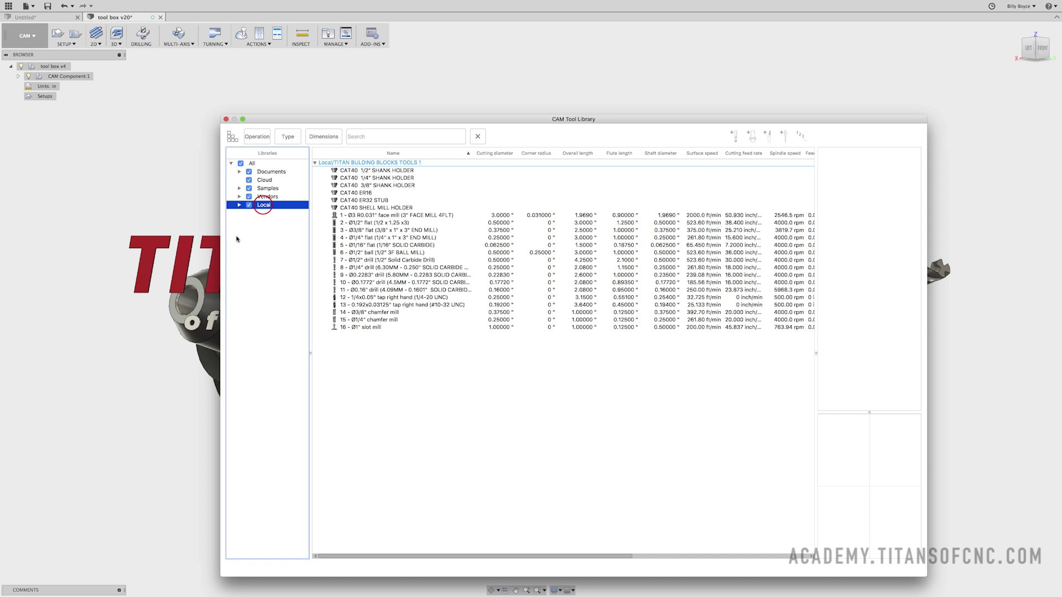
left_click(265, 180)
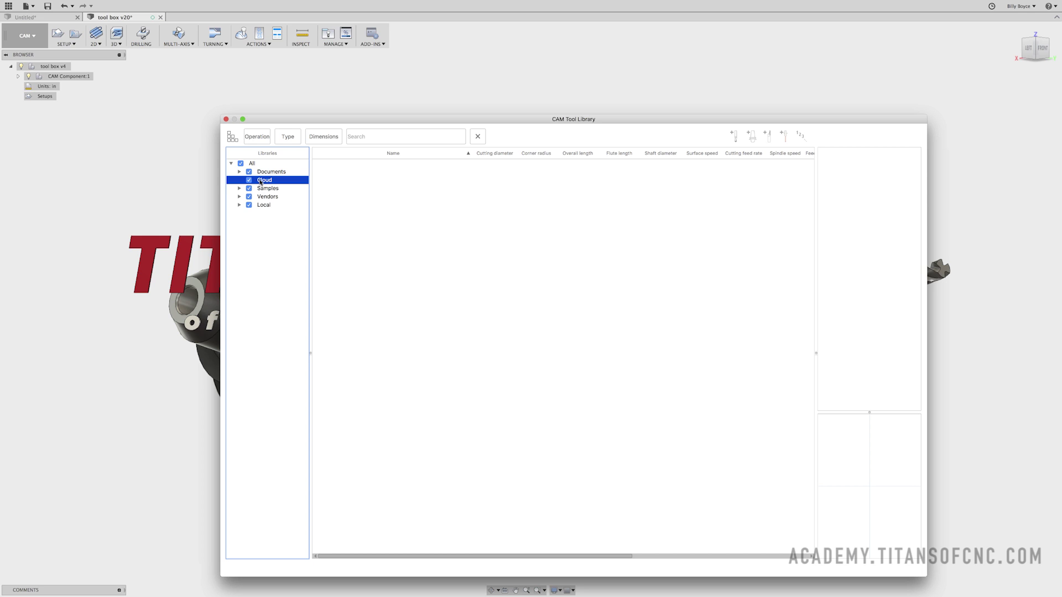
Import TITAN BUILDING BLOCKS TOOLS.tools from Downloads into the Cloud library.
right_click(261, 182)
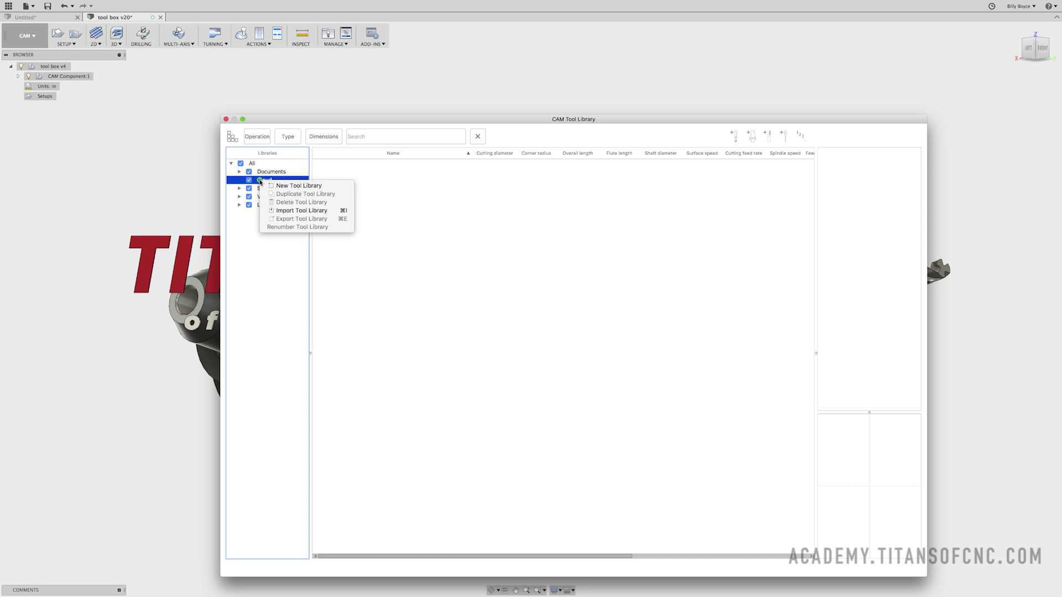
left_click(288, 213)
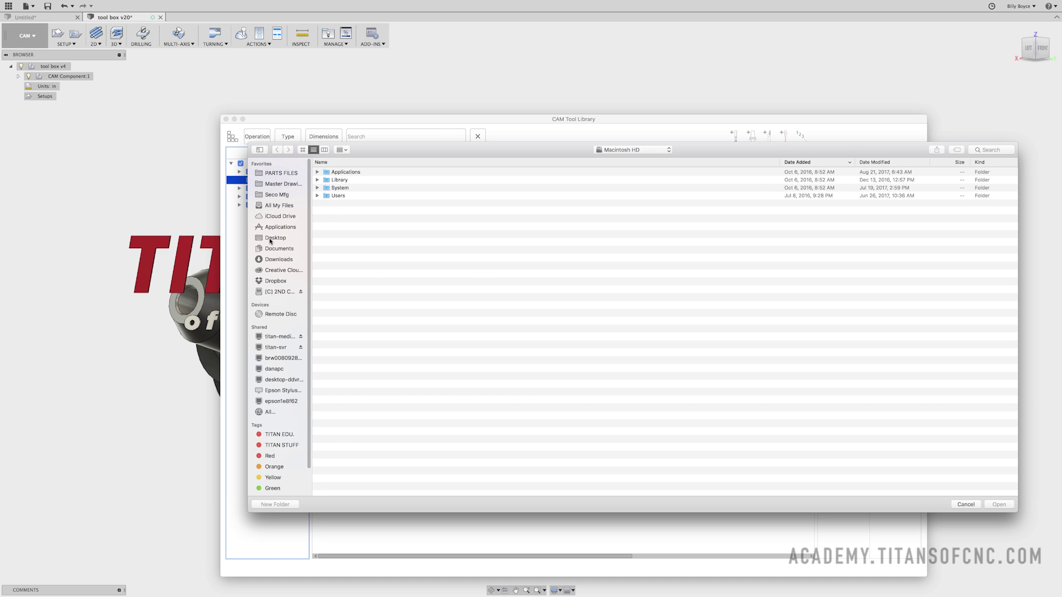
left_click(258, 251)
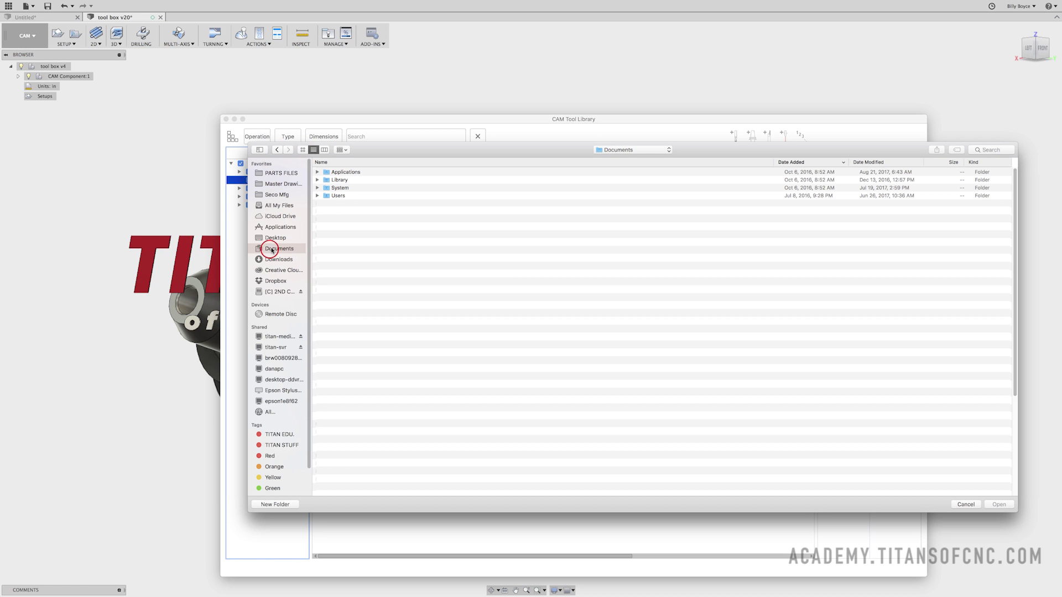
left_click(272, 260)
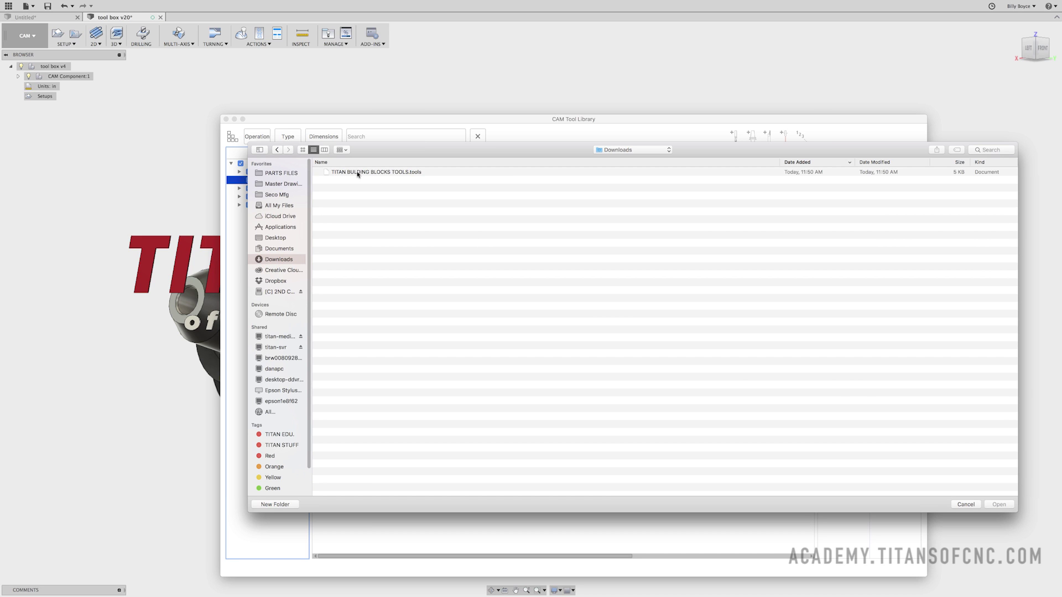
left_click(356, 172)
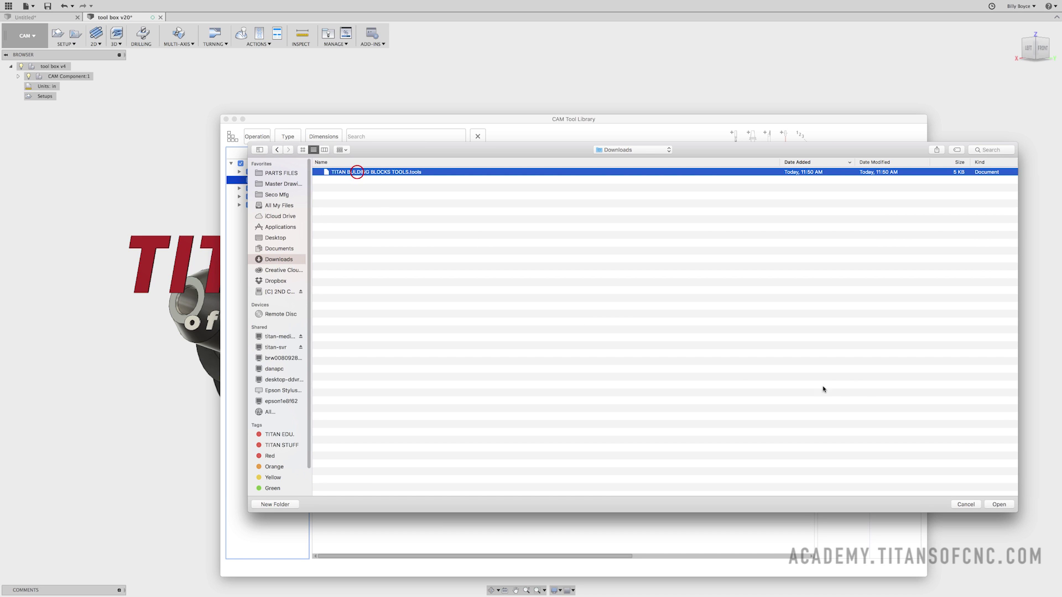
left_click(998, 504)
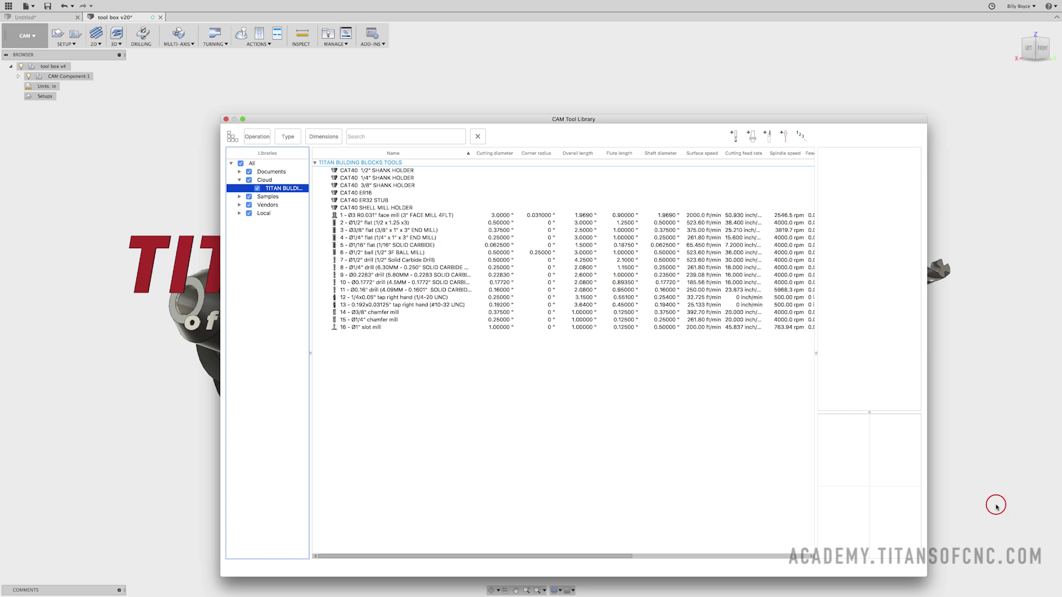
Inspect the Ø1/4" drill, Ø1/16" and Ø1/4" flat end mills, opening the latter's Kennametal product link.
left_click(367, 270)
left_click(365, 244)
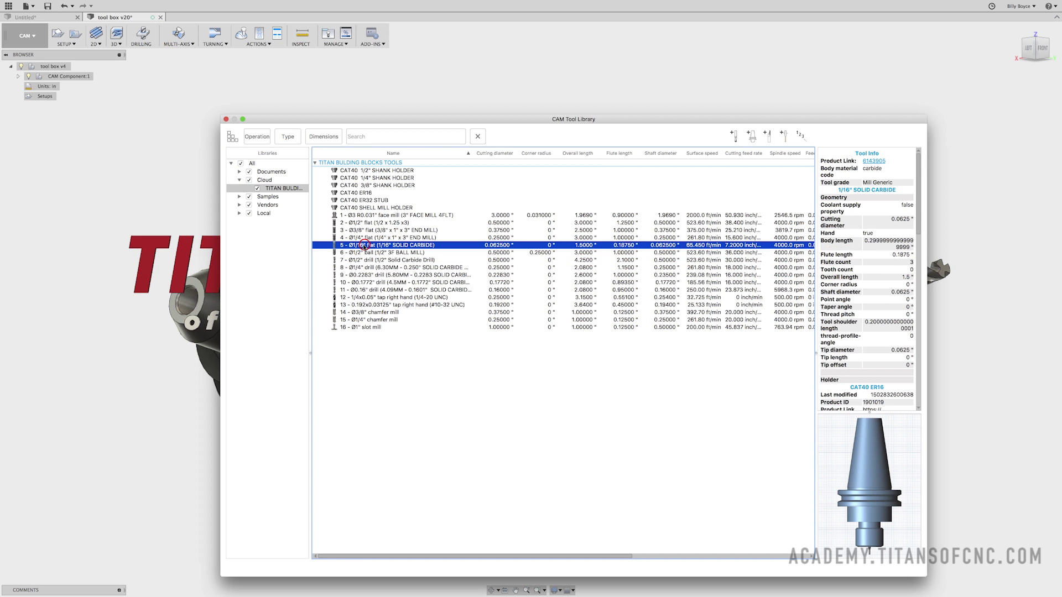
left_click(363, 238)
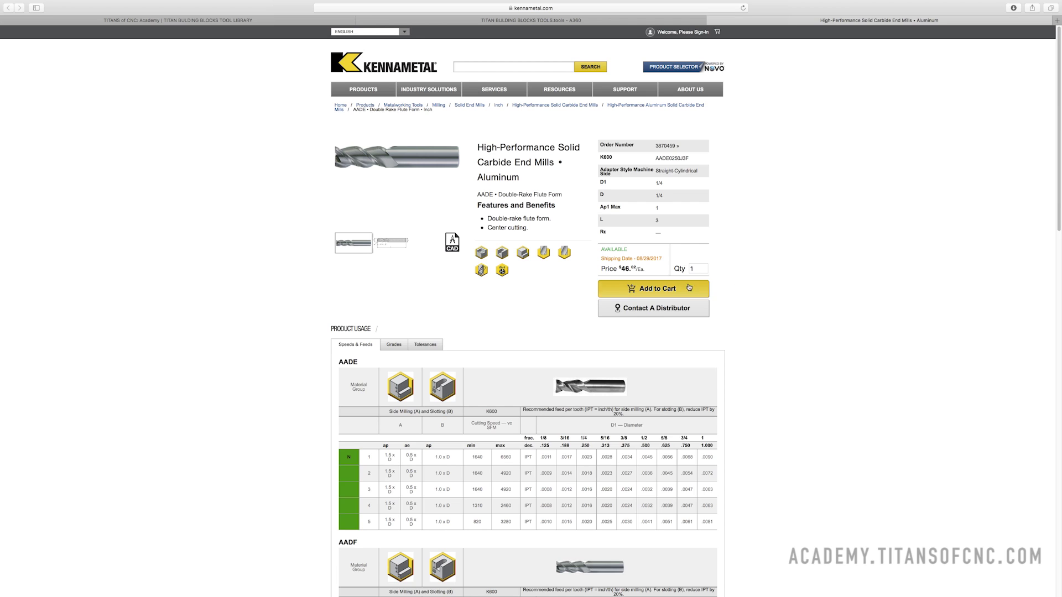
Review the Kennametal AADE end mill page and return to the Fusion 360 tool library.
left_click(850, 284)
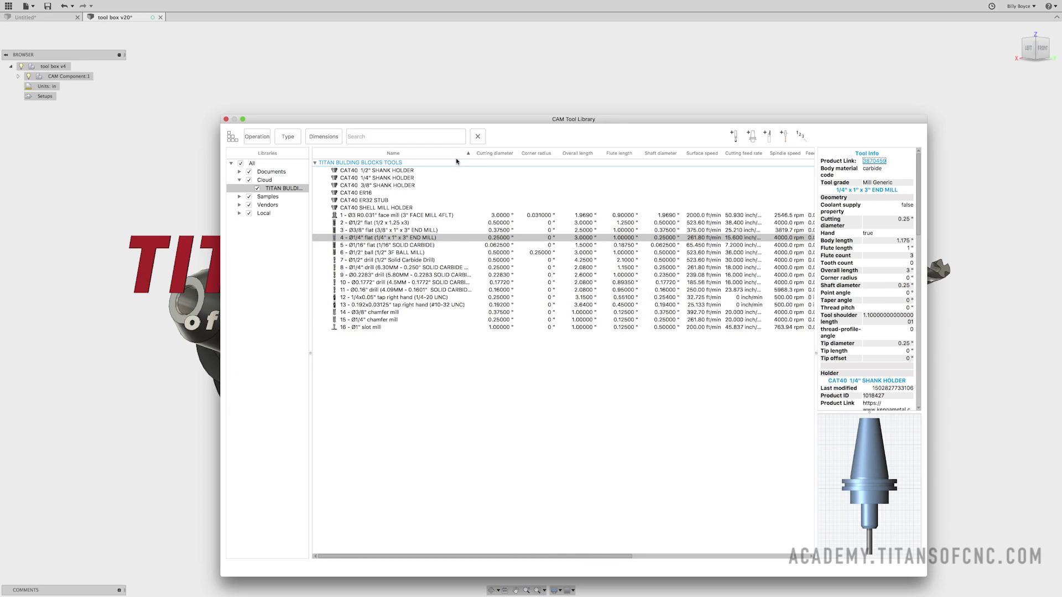
Close the CAM Tool Library window to return to the tool box design.
left_click(226, 118)
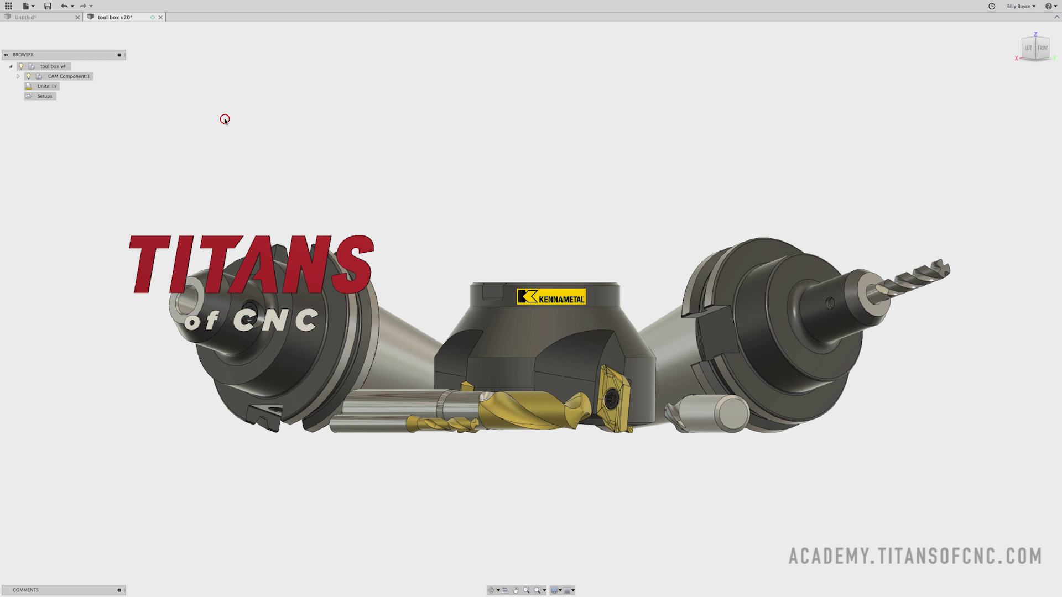